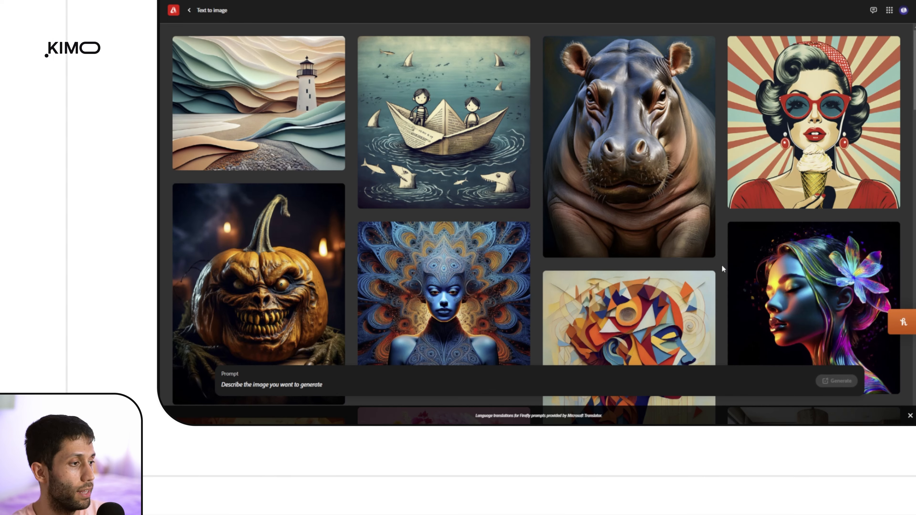
Generate images from the prompt 'Super realistic 3D Model of "10K". with cinematic lighting, bright background and minimal style'.
mouse_move(613, 289)
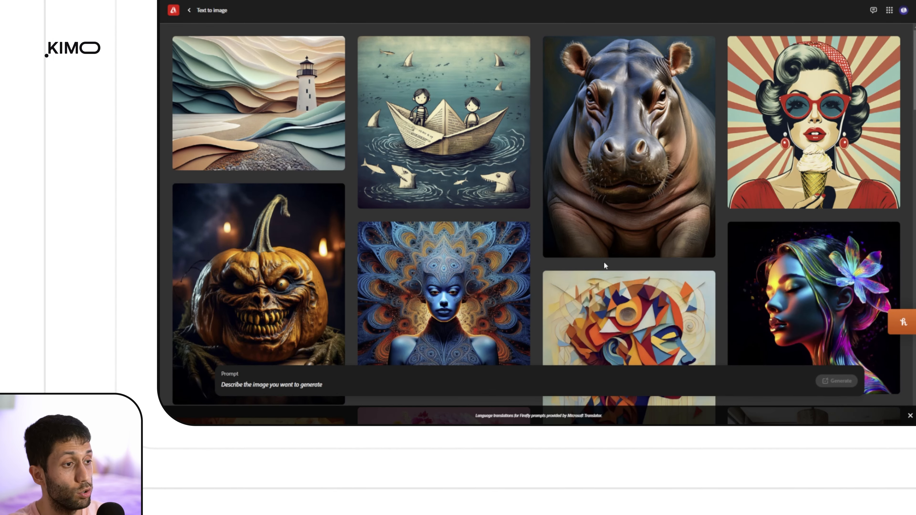
mouse_move(611, 255)
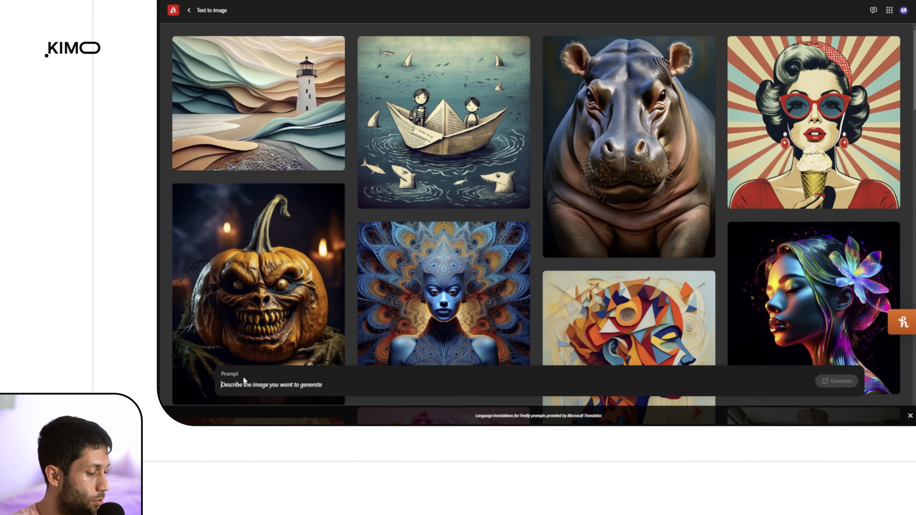
left_click(244, 378)
type("3D Model of \"10K\". with c")
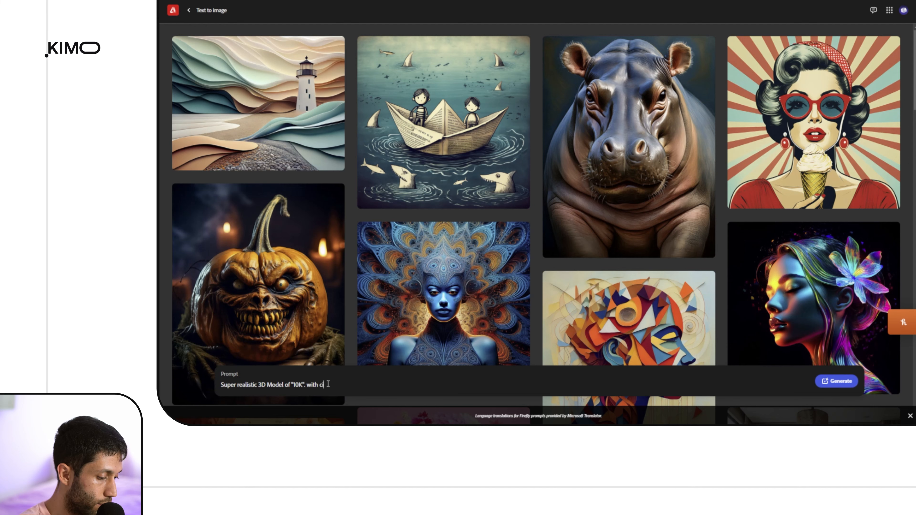
type("ght")
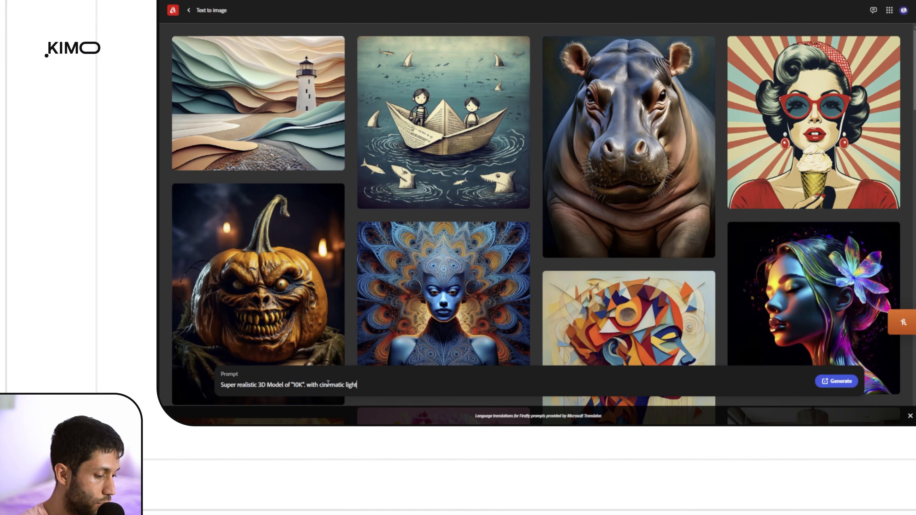
type("ing, bright background and minimal style")
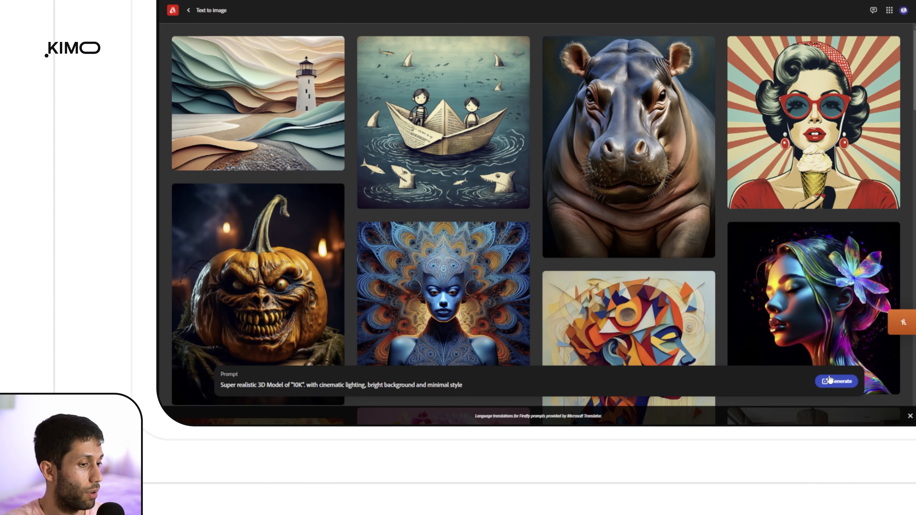
left_click(830, 381)
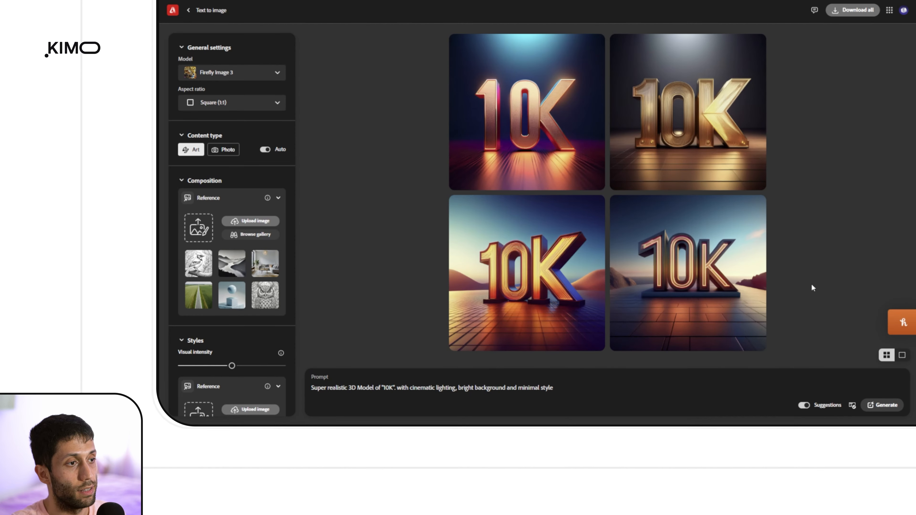
Upload the black-on-white 10K picture as the composition reference and regenerate the images.
mouse_move(478, 291)
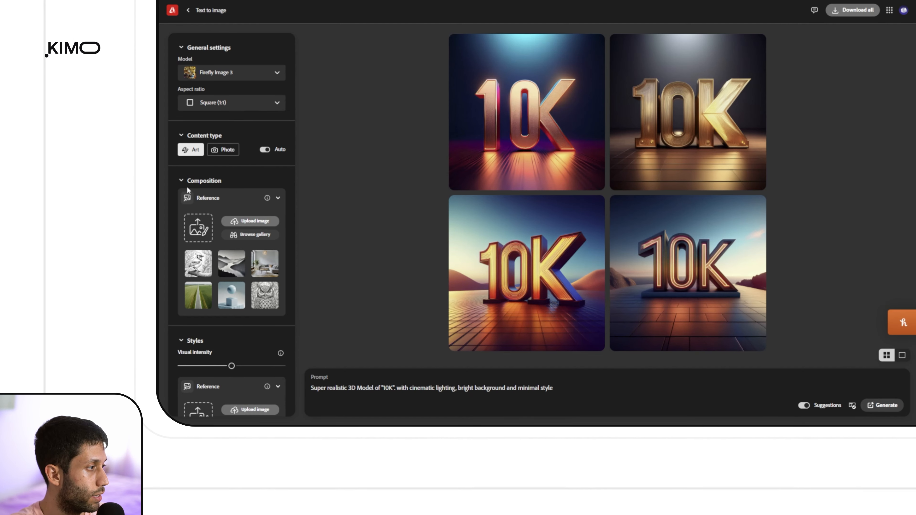
double_click(222, 200)
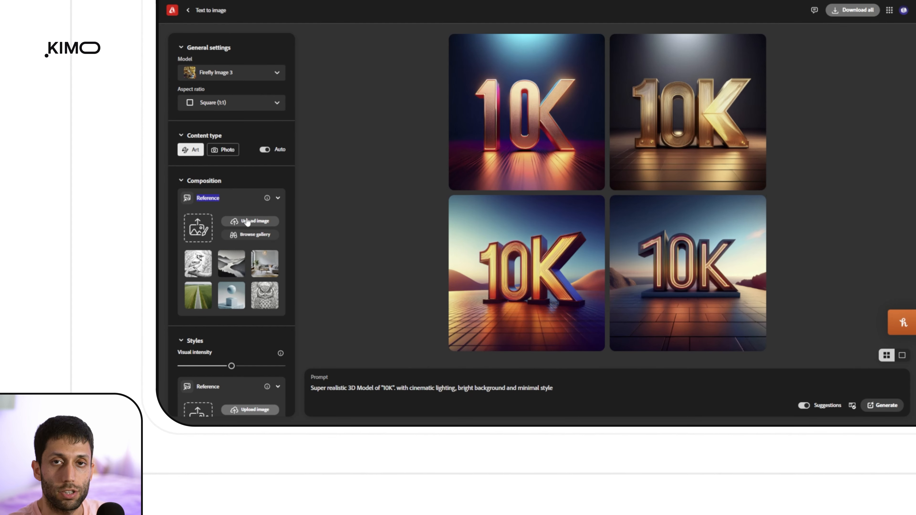
left_click(248, 221)
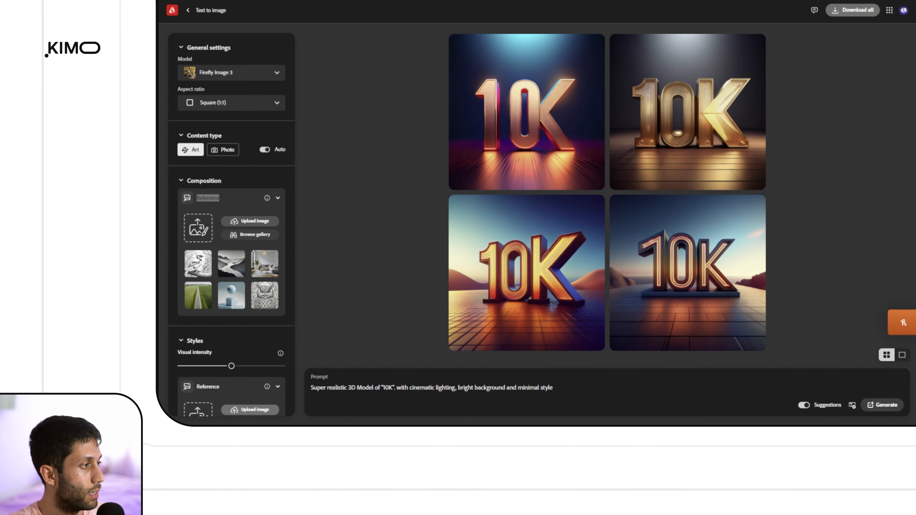
left_click(440, 248)
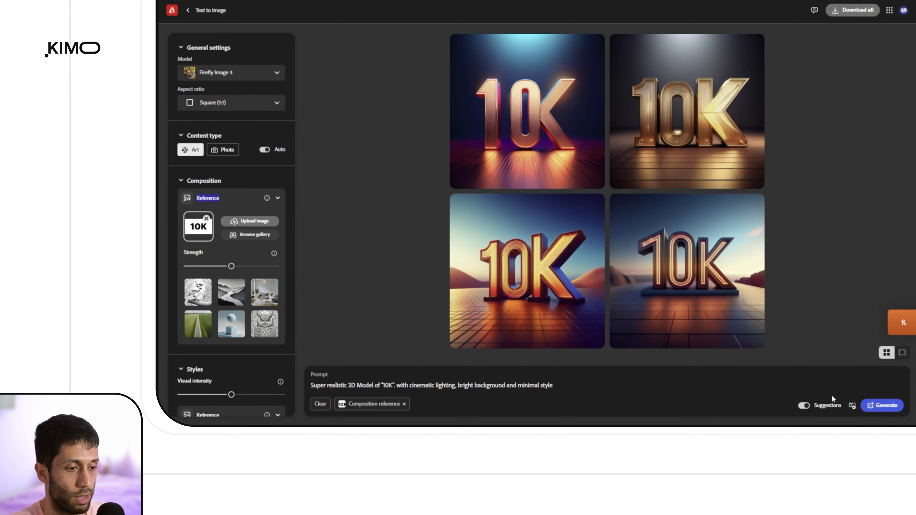
left_click(875, 411)
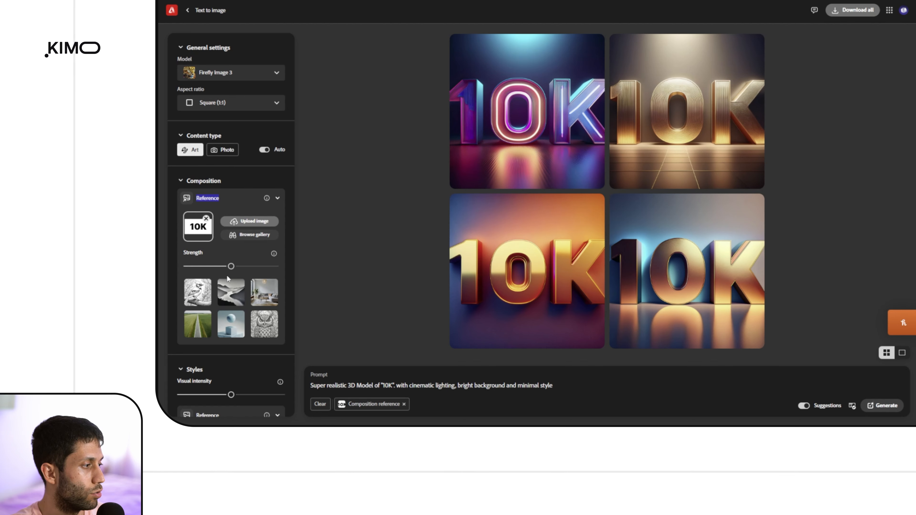
Raise the composition reference strength to its maximum and regenerate the images.
left_click_drag(232, 266, 274, 266)
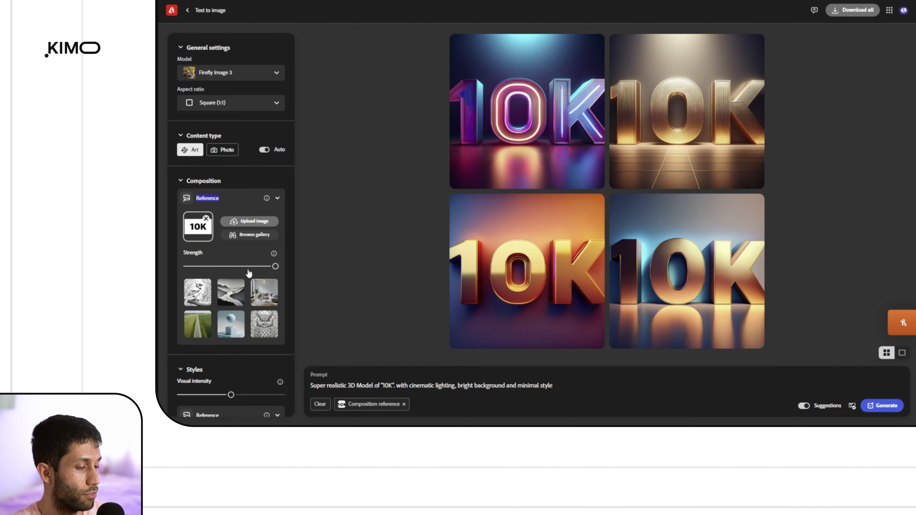
left_click(882, 405)
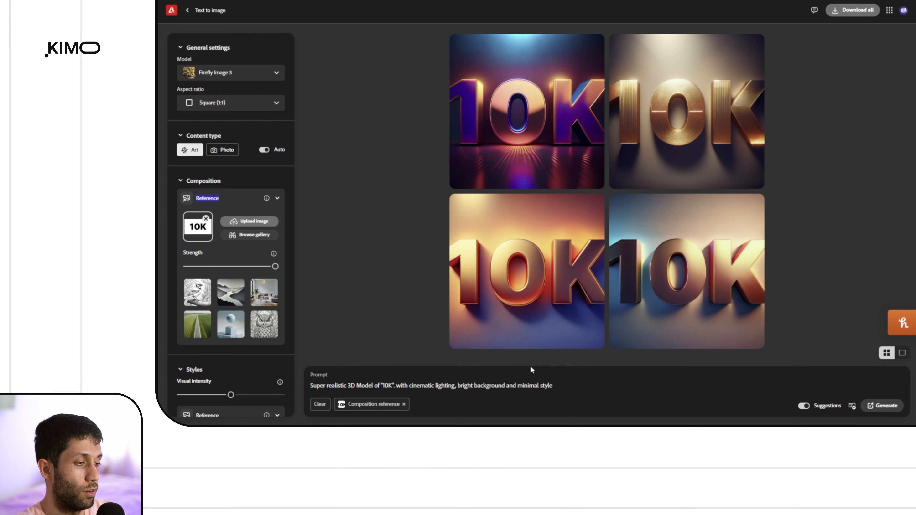
Replace 'bright' with 'white' in the prompt and add the Minimalism effect from the full effects list.
double_click(465, 386)
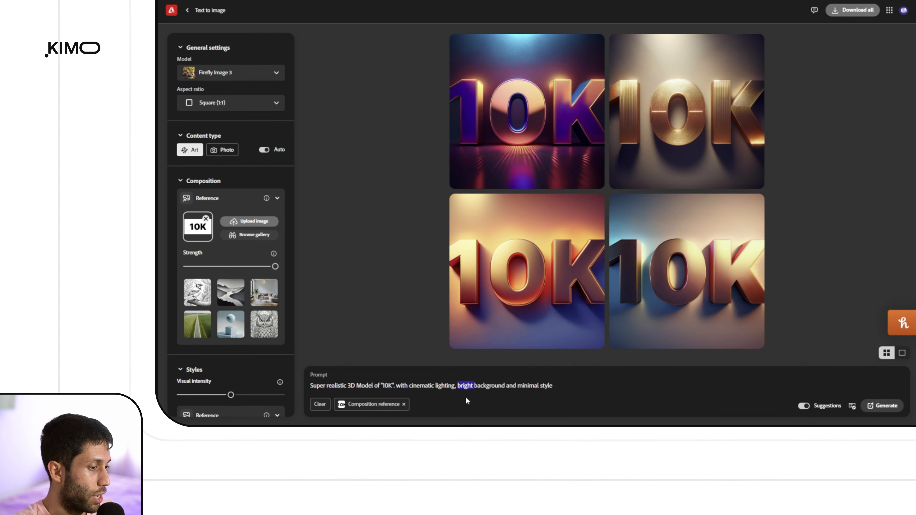
type("white")
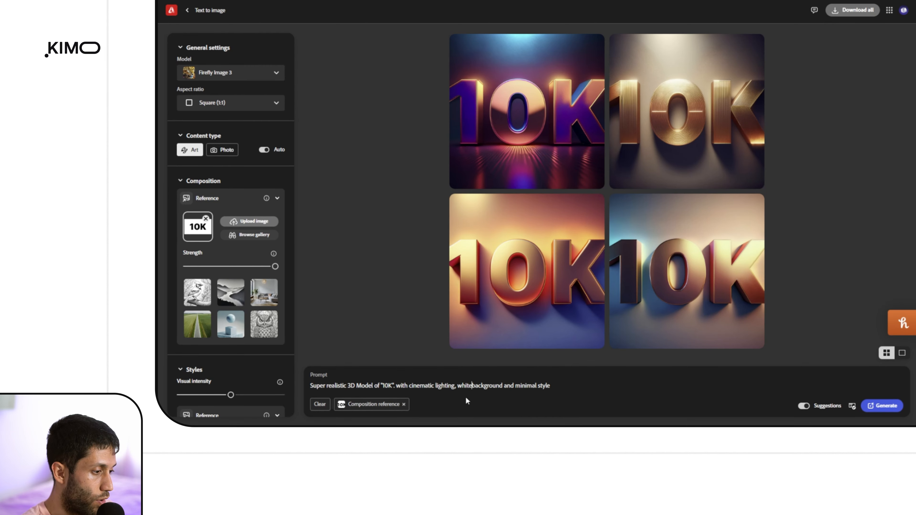
scroll(240, 174, "down", 8)
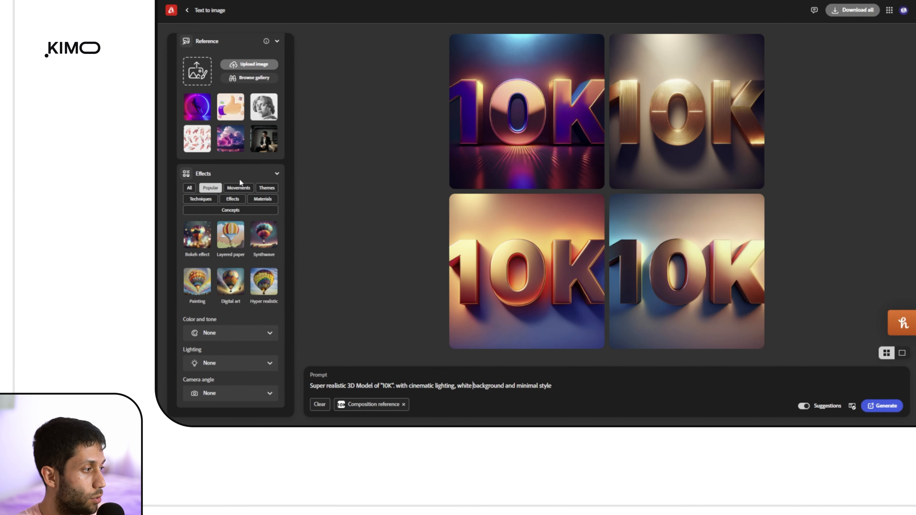
left_click(189, 188)
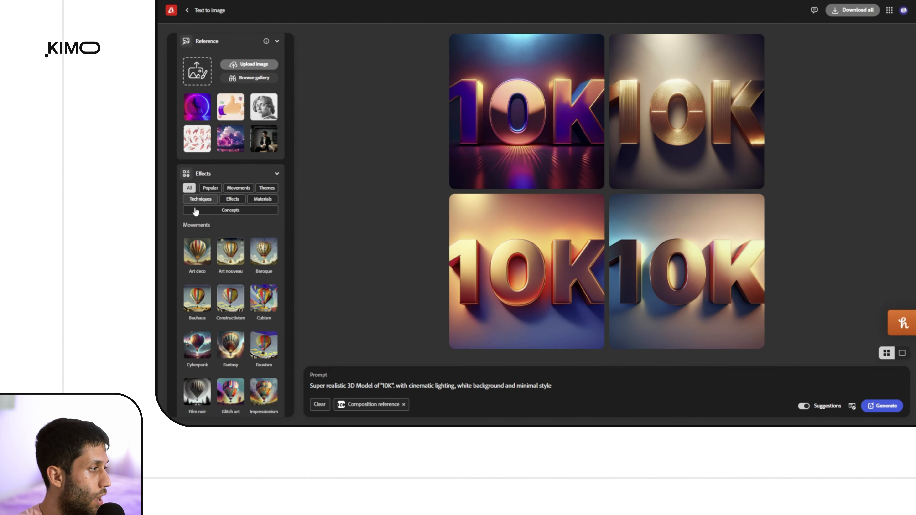
scroll(221, 271, "down", 3)
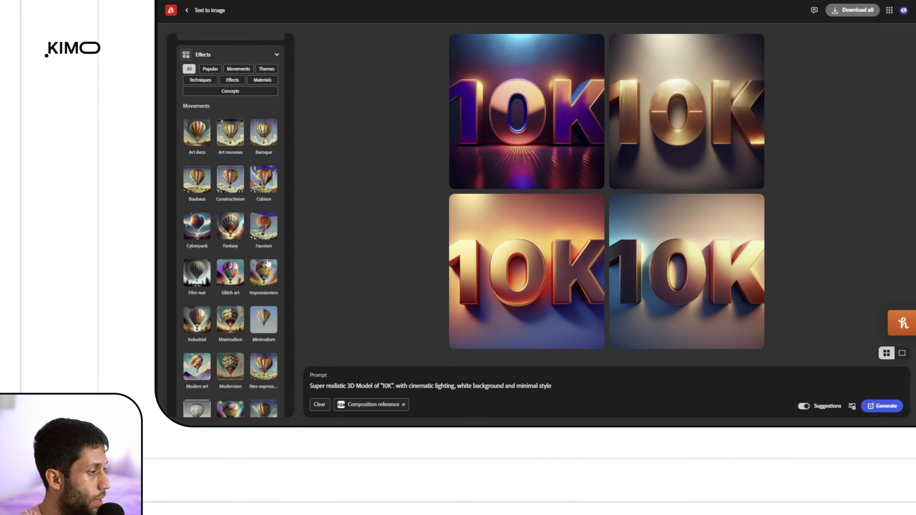
left_click(258, 327)
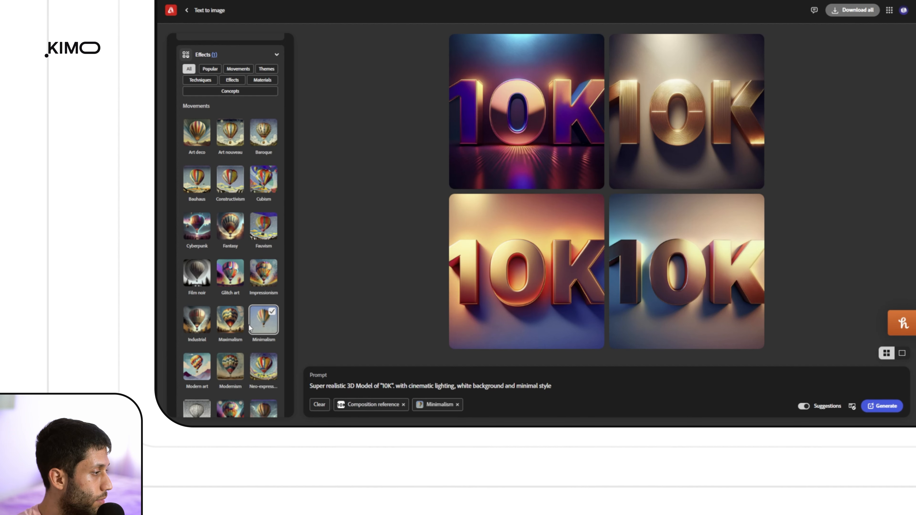
Add the 3d theme effect to the image style.
scroll(249, 327, "down", 3)
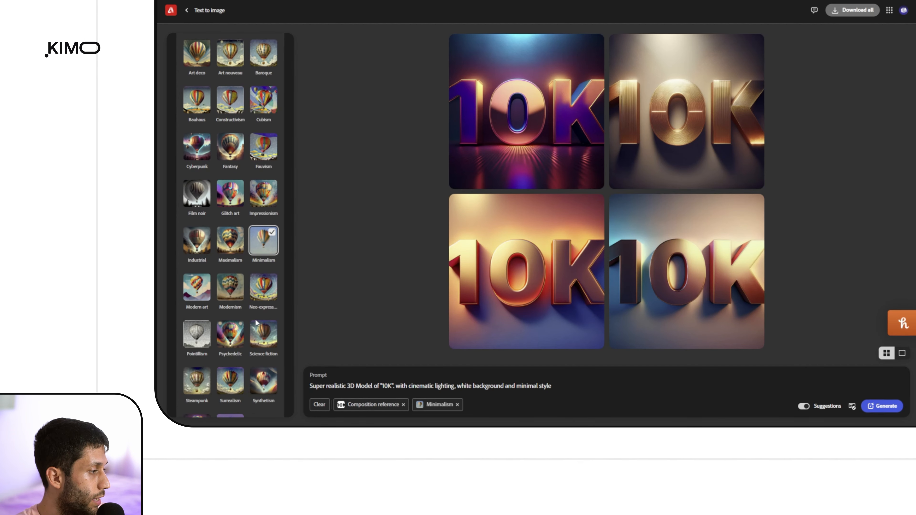
scroll(249, 325, "down", 5)
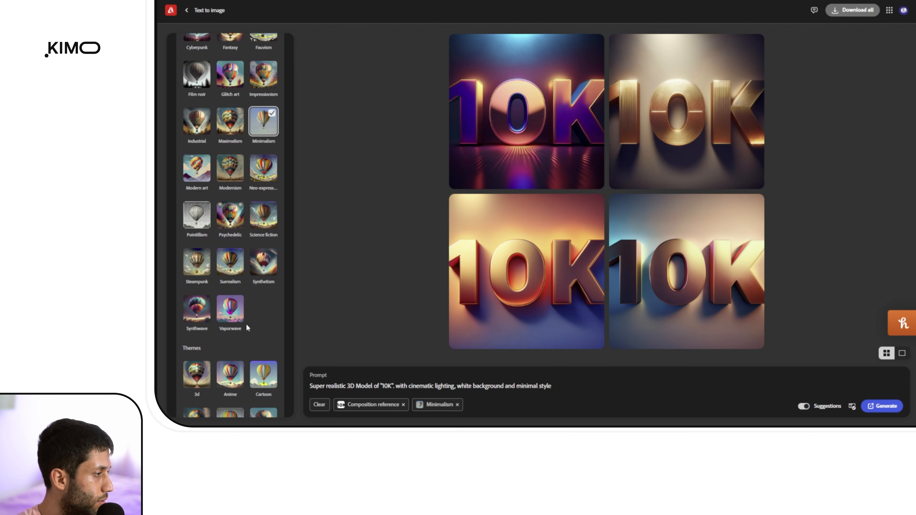
scroll(247, 328, "down", 5)
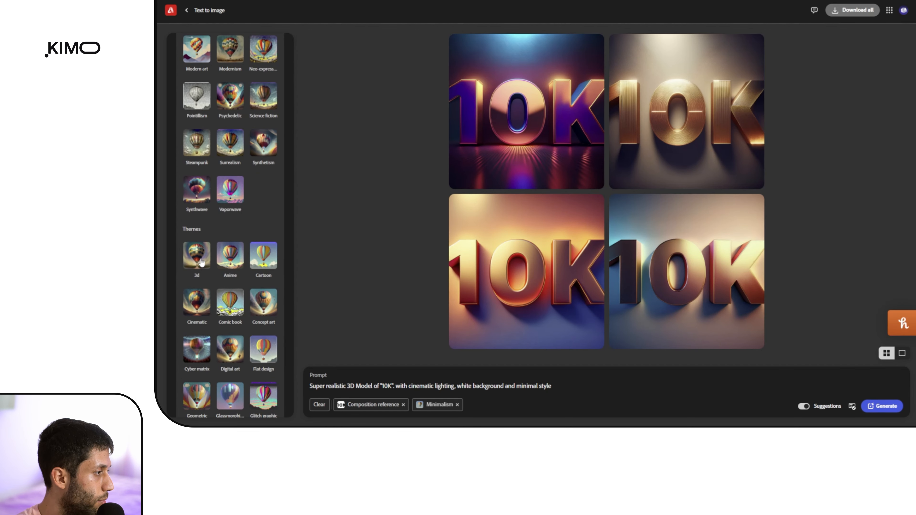
scroll(246, 334, "down", 5)
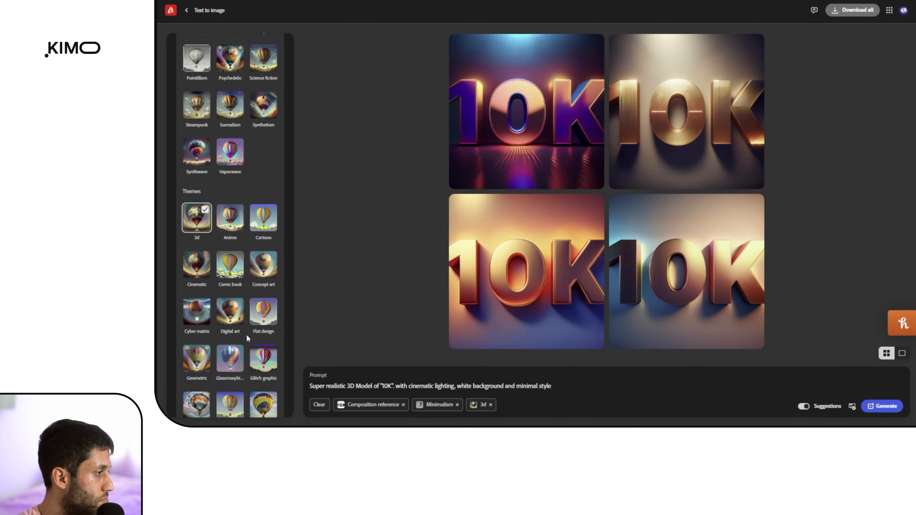
Add the Hyper realistic theme effect and regenerate the images with the white-background prompt.
scroll(246, 340, "down", 3)
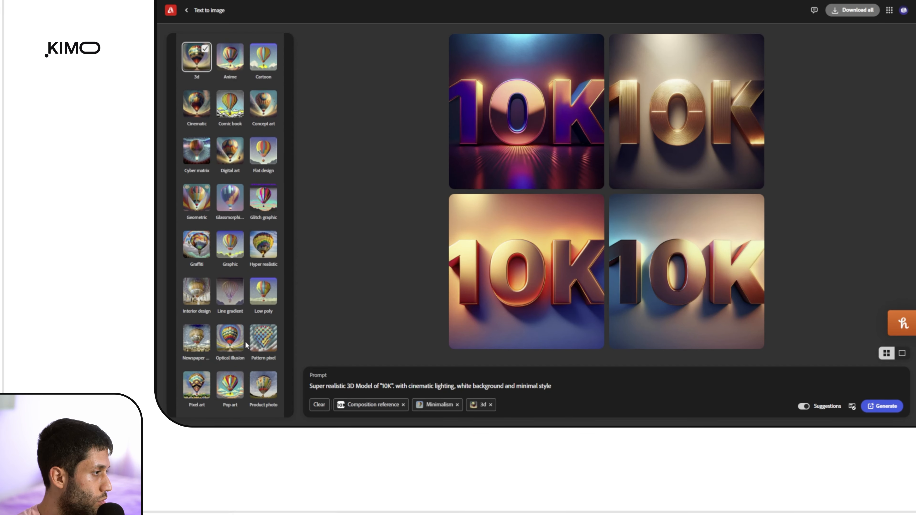
scroll(245, 335, "up", 8)
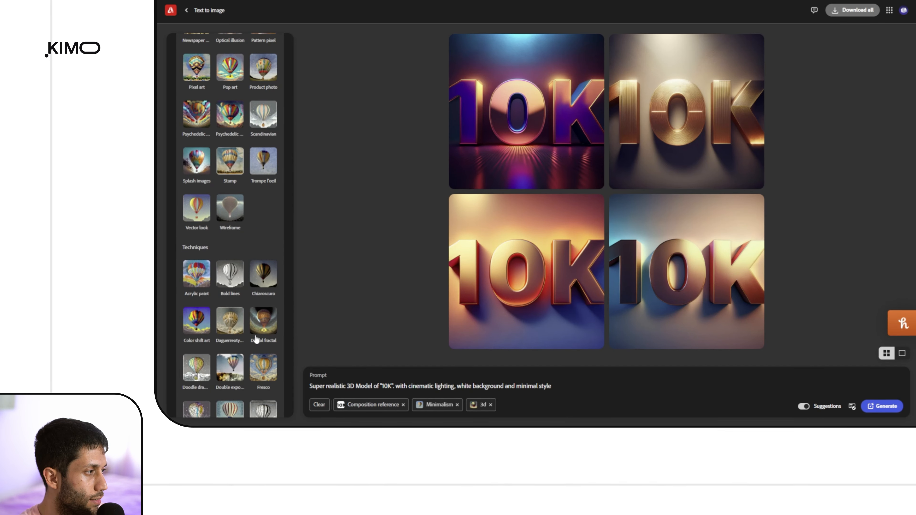
scroll(252, 330, "down", 7)
scroll(260, 327, "up", 15)
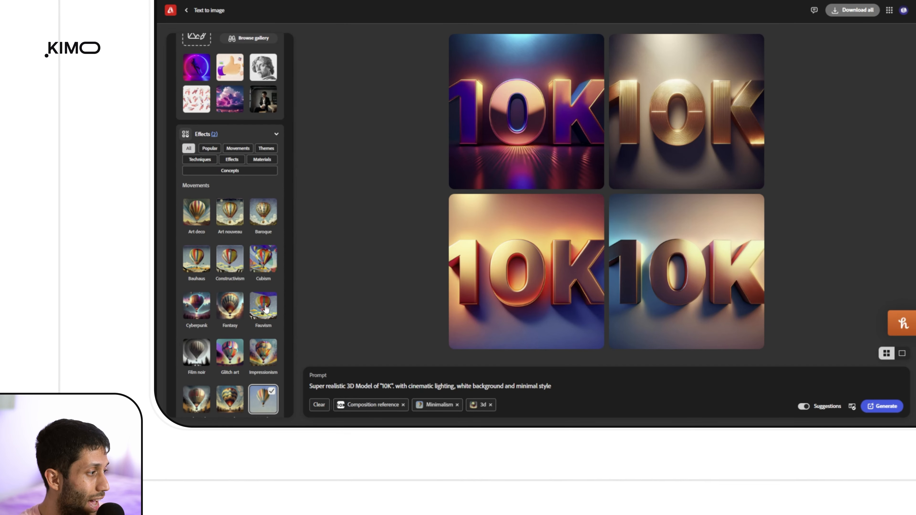
scroll(266, 312, "down", 12)
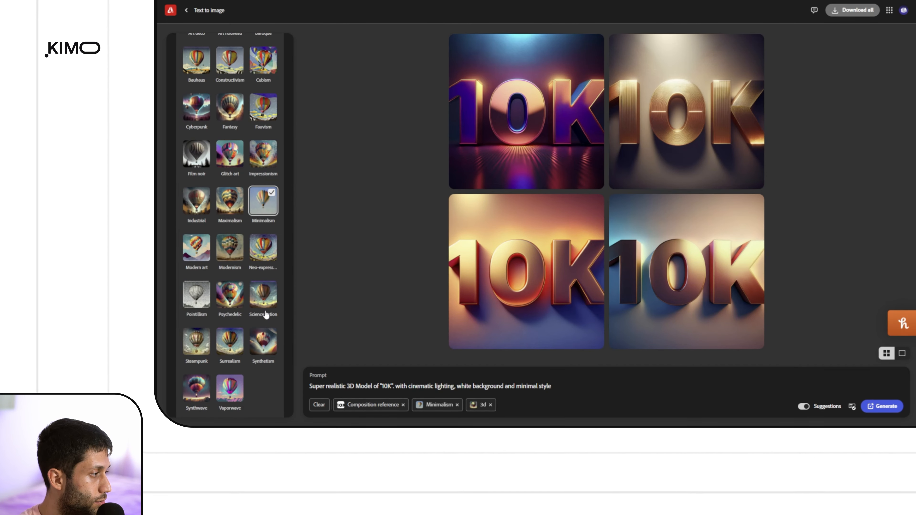
left_click(263, 204)
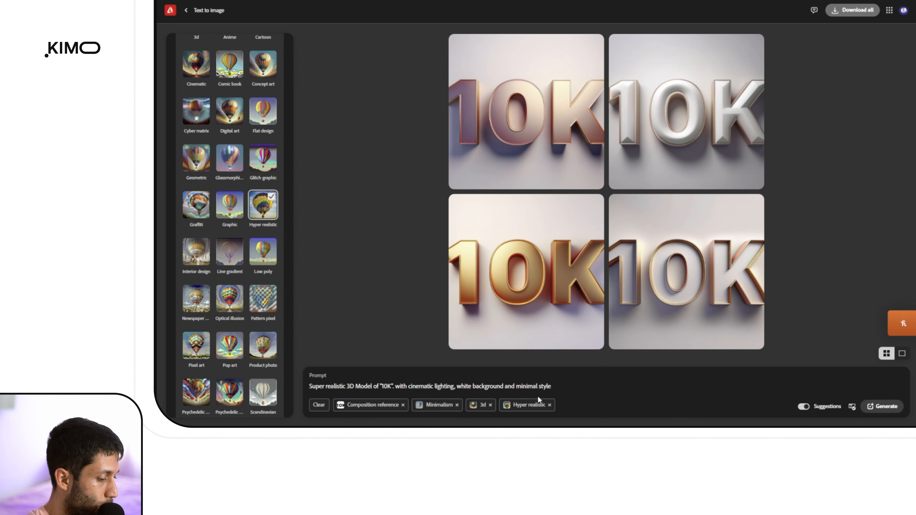
Insert 'with glass and texture.' after "10K". in the prompt and regenerate the images.
type("with gl")
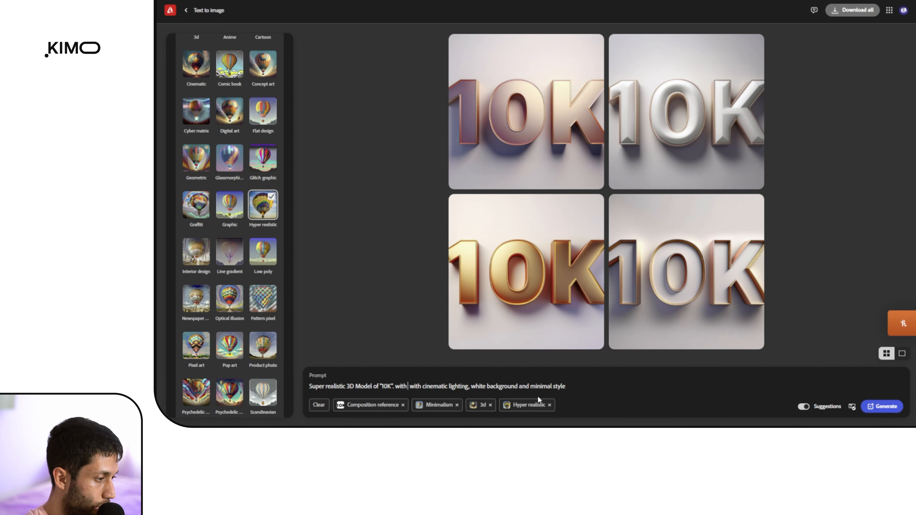
type("ass and d")
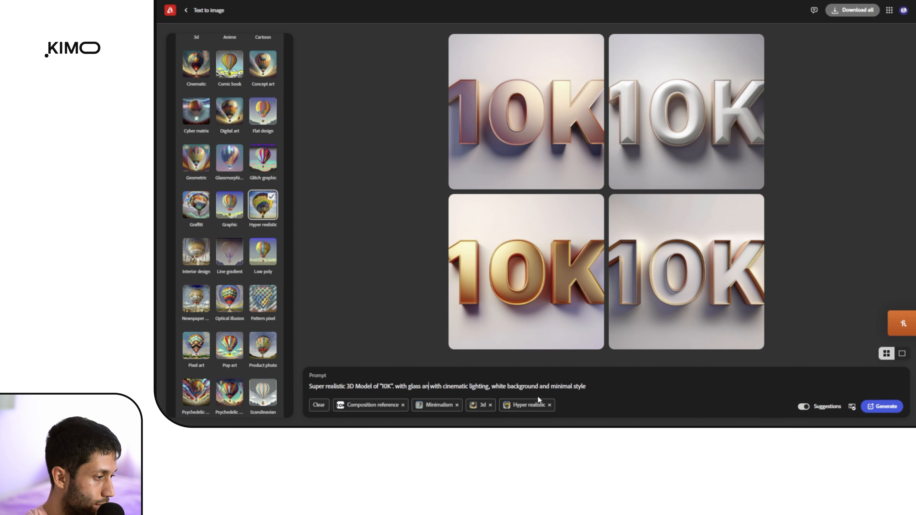
key("BackSpace")
type("texture ")
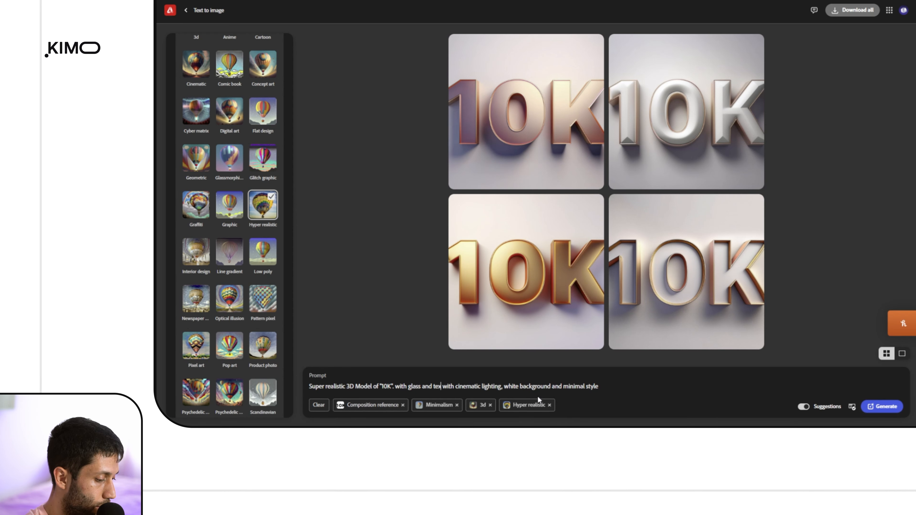
type(".")
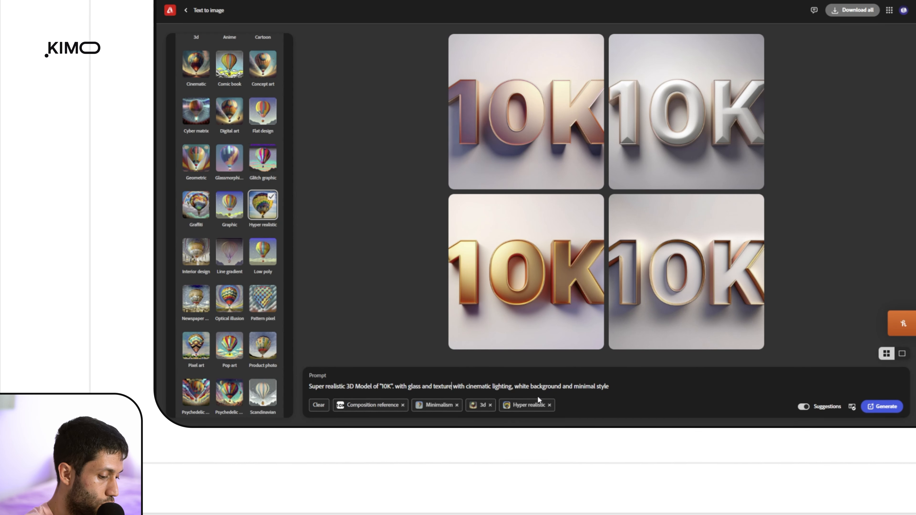
key("BackSpace")
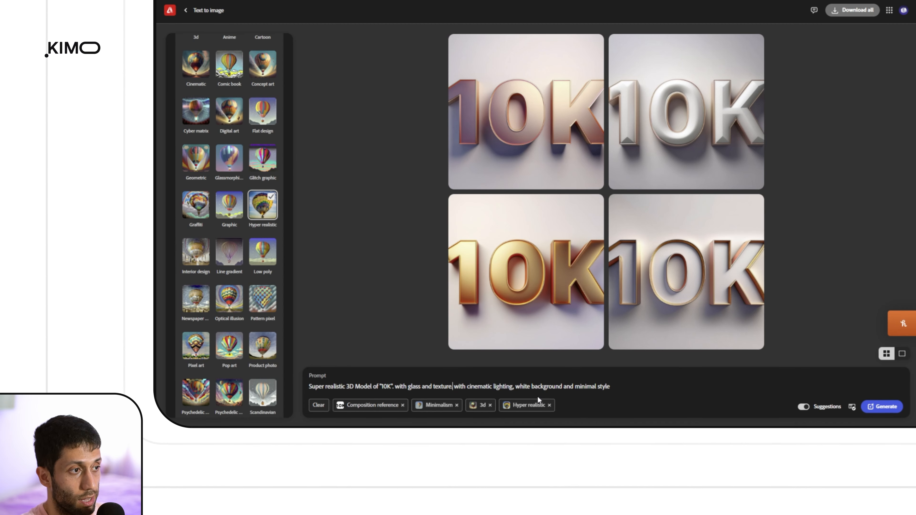
key("Return")
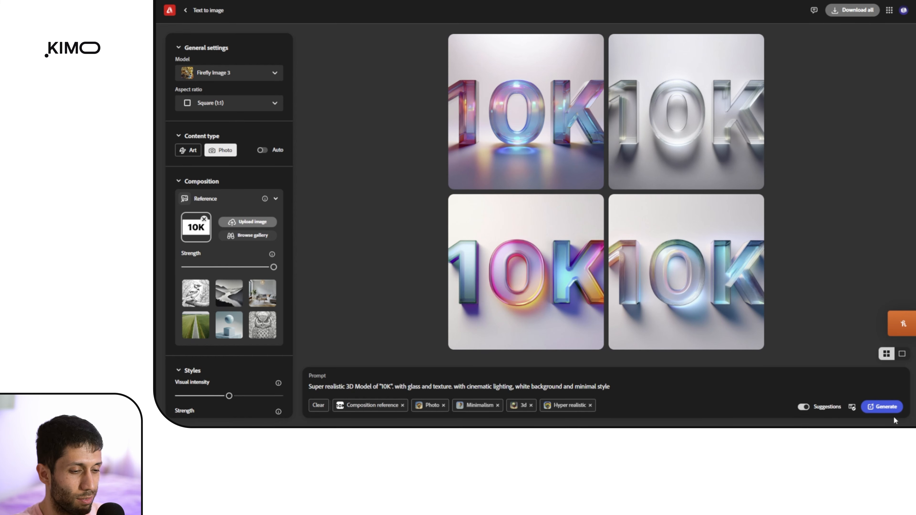
Switch the content type to Photo and generate the 10K images again.
left_click(897, 406)
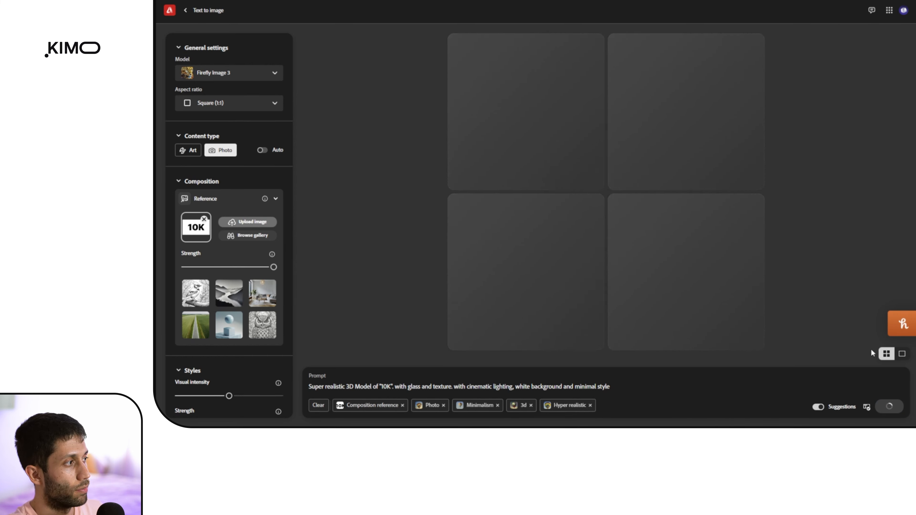
Set the aspect ratio to Landscape (4:3) and regenerate the glass 10K images.
mouse_move(673, 125)
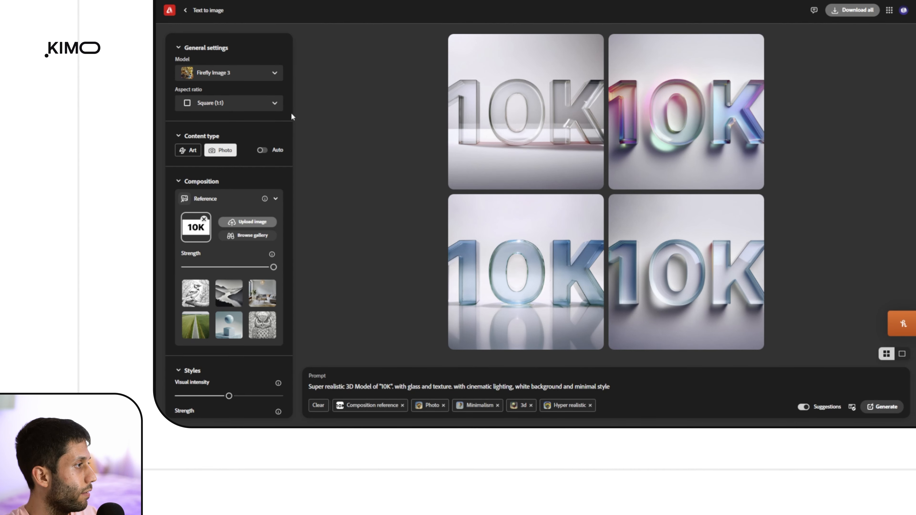
left_click(275, 104)
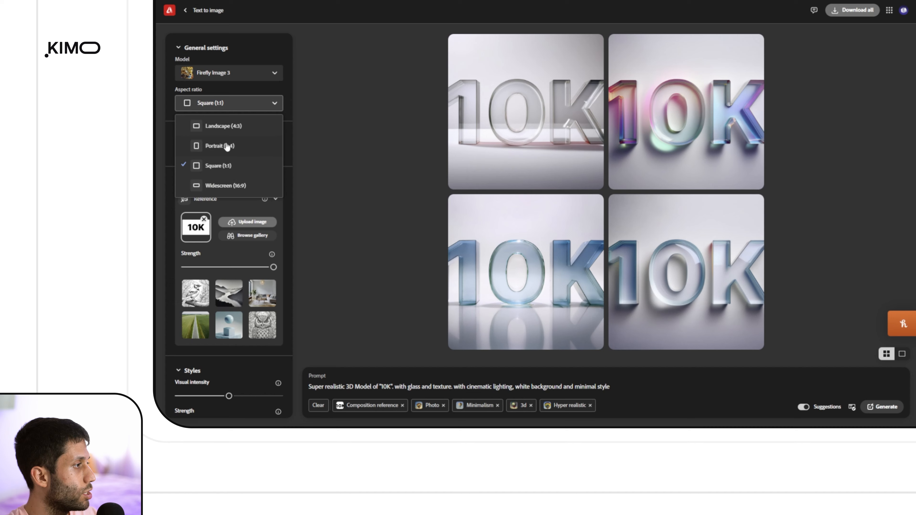
left_click(217, 126)
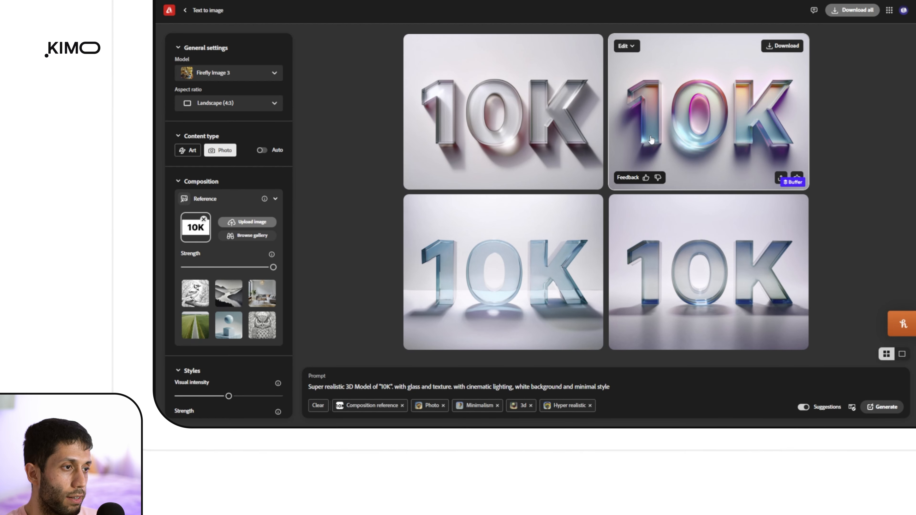
Generate images similar to the iridescent pink-and-blue 10K image and download that image from its enlarged view.
left_click(633, 47)
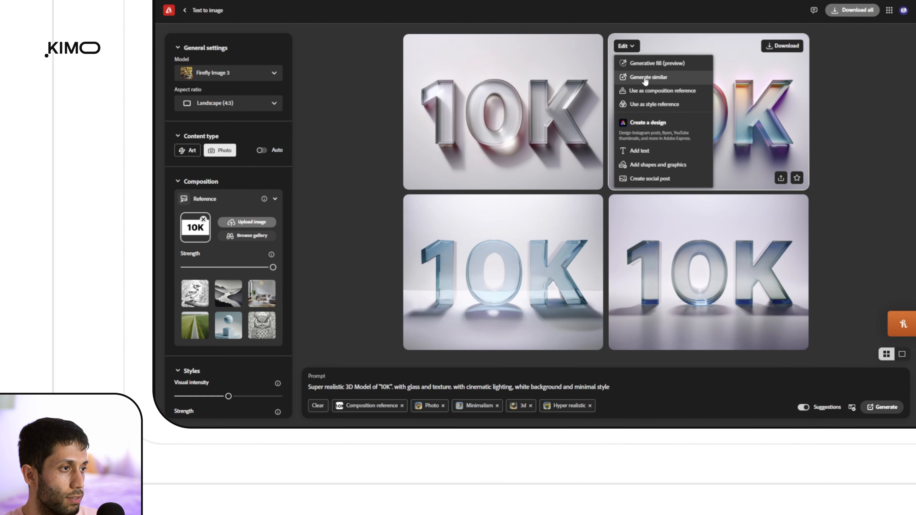
left_click(671, 77)
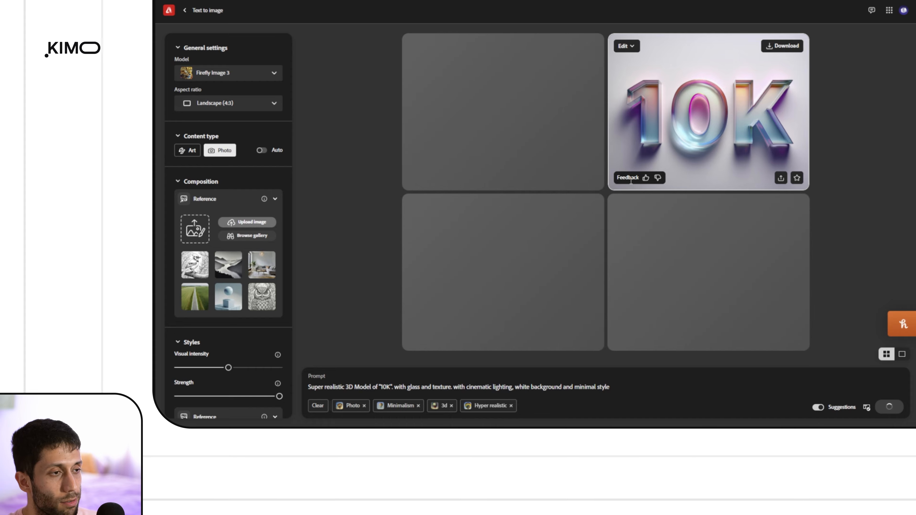
left_click(730, 119)
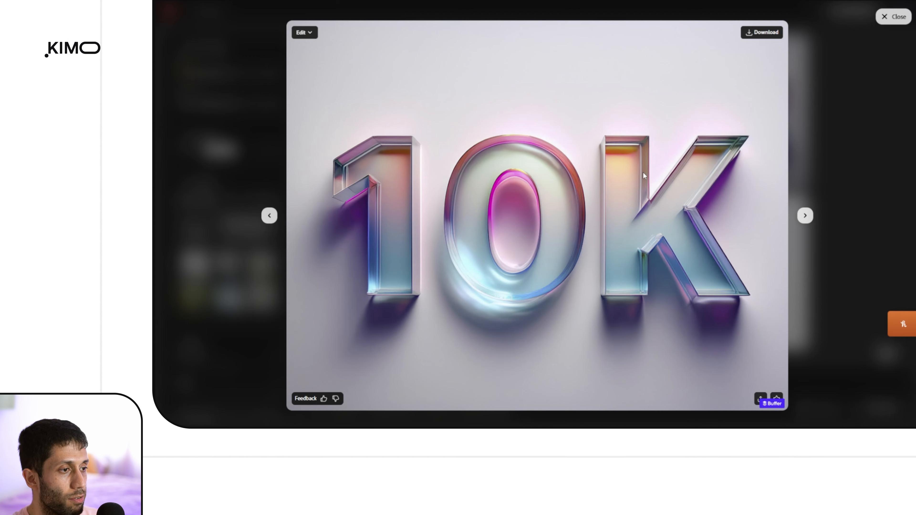
left_click(766, 33)
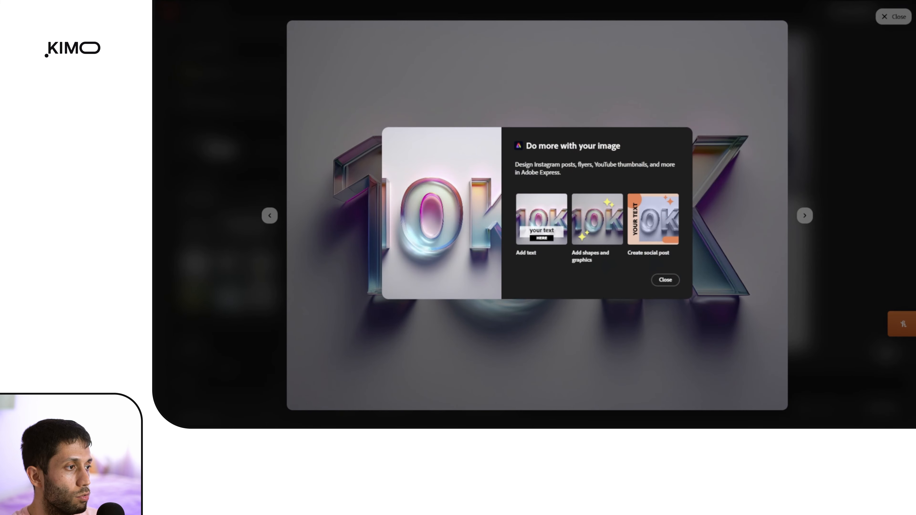